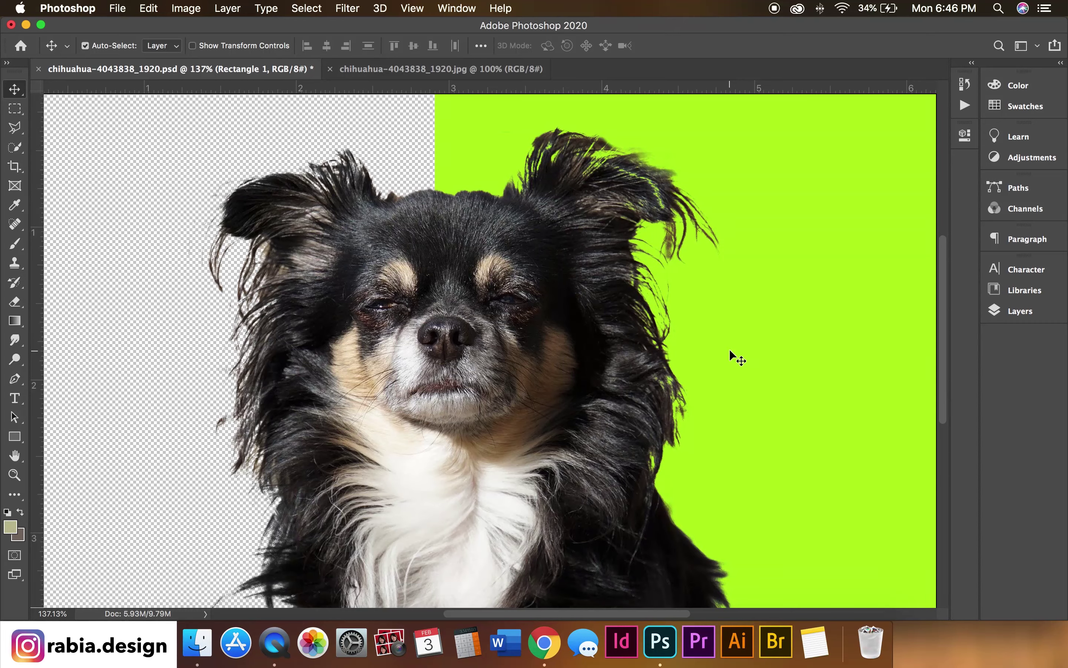
# Inspect the finished composite close up, then bring up the original chihuahua JPG document.
pyautogui.press('z')
pyautogui.moveTo(604, 317); pyautogui.dragTo(477, 198)
pyautogui.press('v')
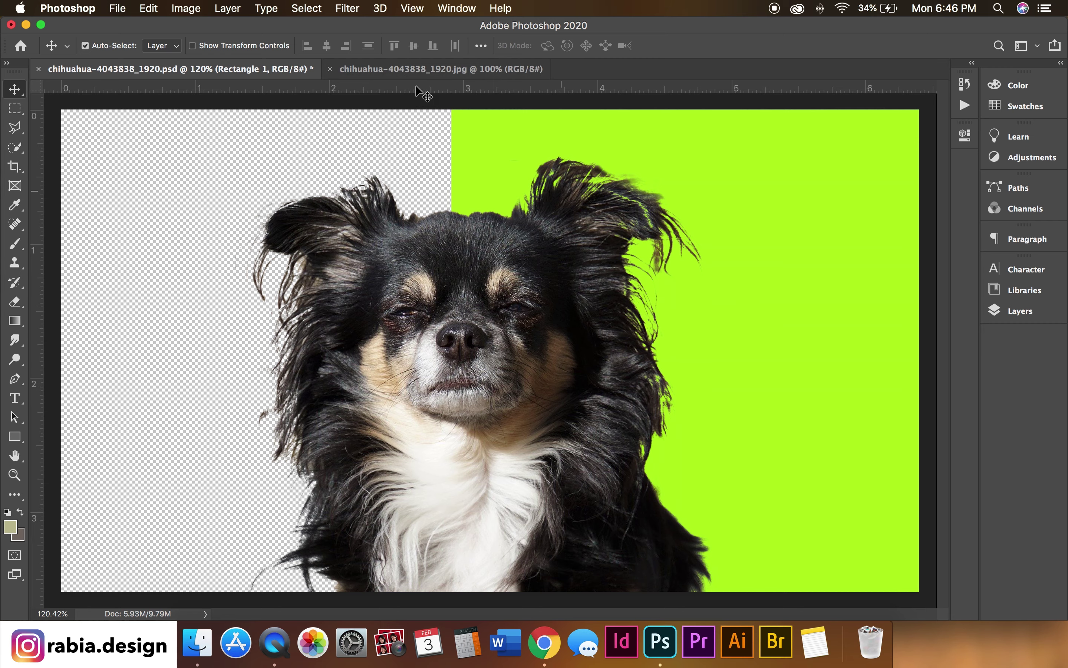
pyautogui.click(407, 70)
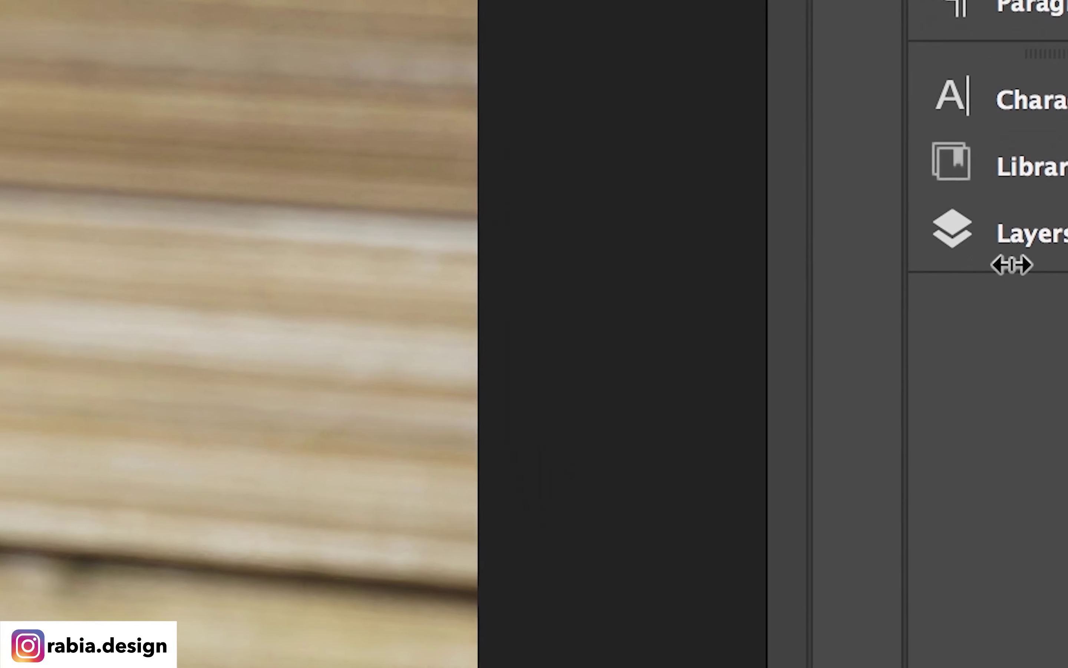
# Unlock the Background layer into Layer 0 and open Select and Mask via Quick Selection.
pyautogui.click(1033, 258)
pyautogui.click(817, 360)
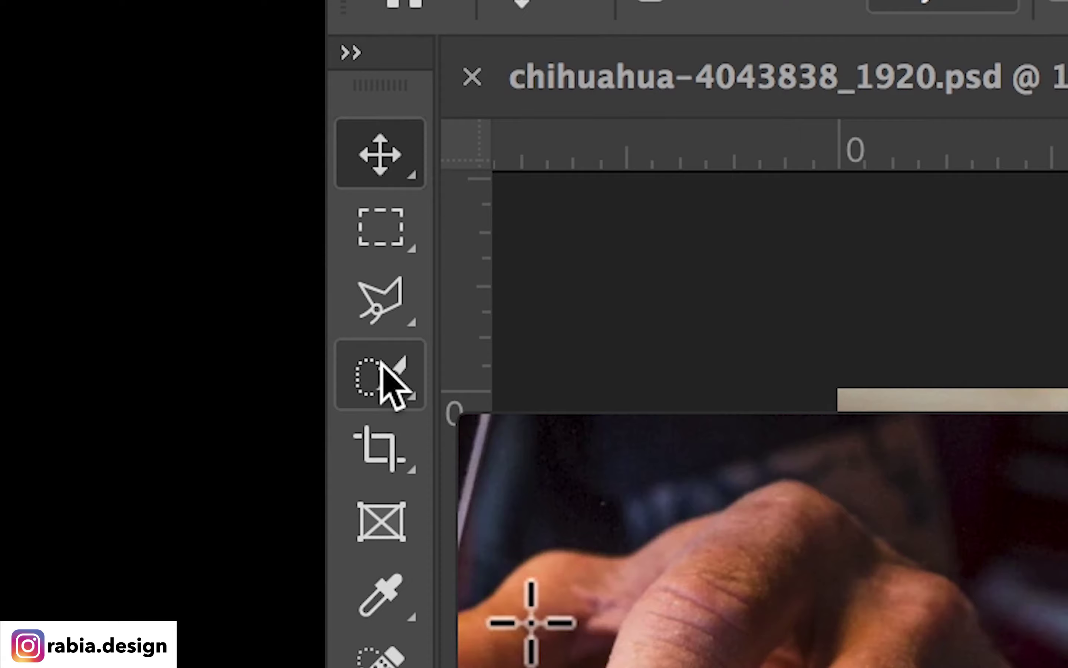
pyautogui.click(382, 367)
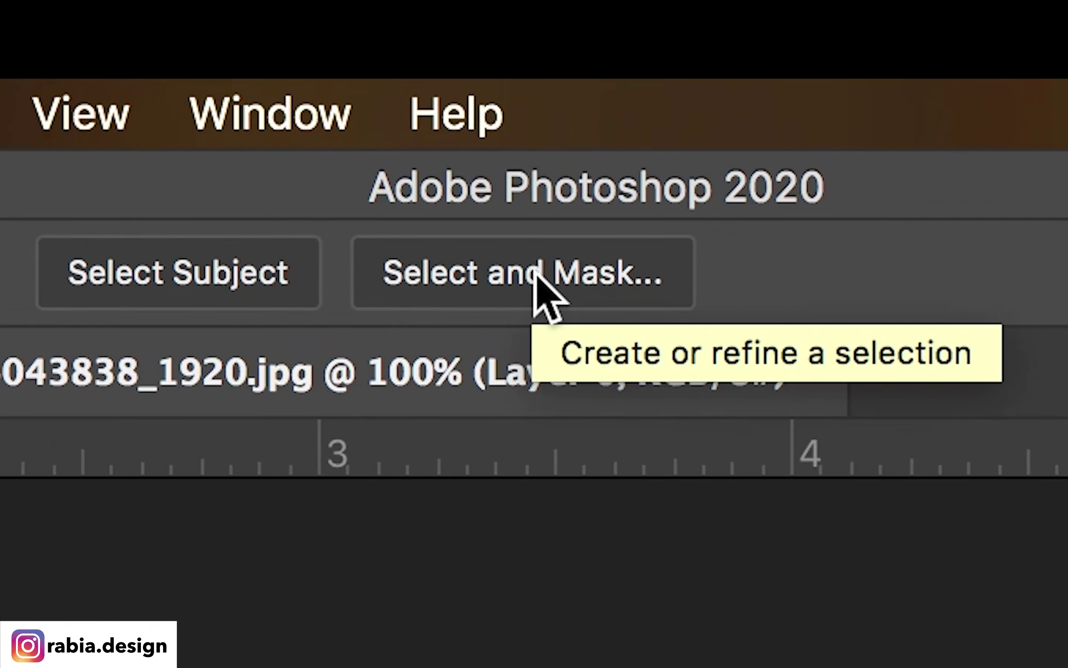
pyautogui.click(549, 274)
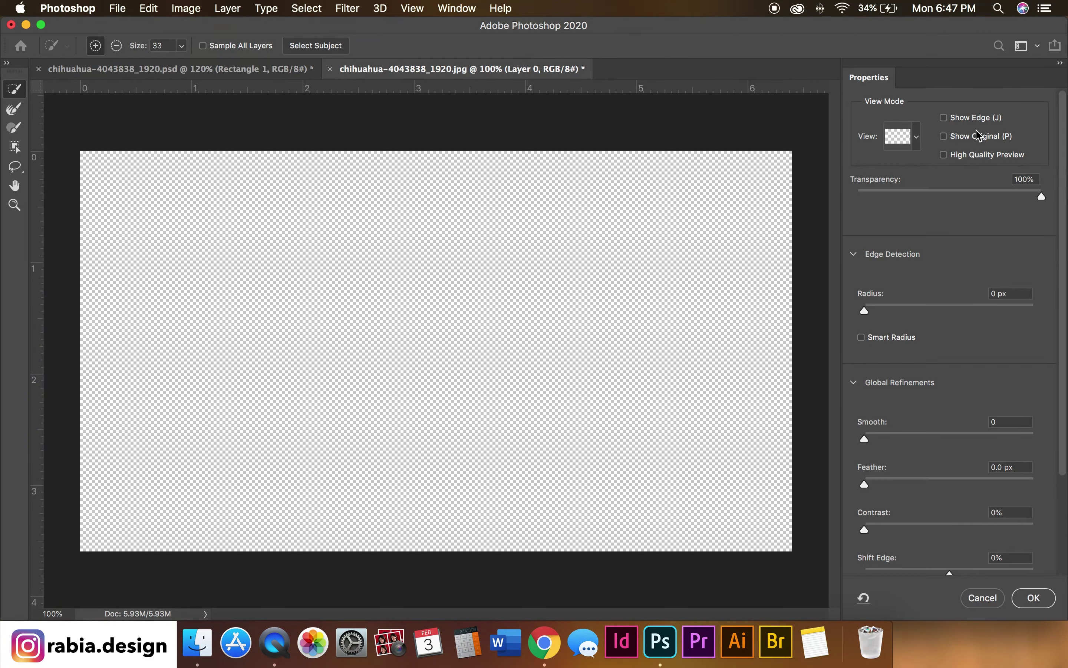
# Set the Select and Mask view to Onion Skin with transparency lowered to 21%.
pyautogui.click(917, 136)
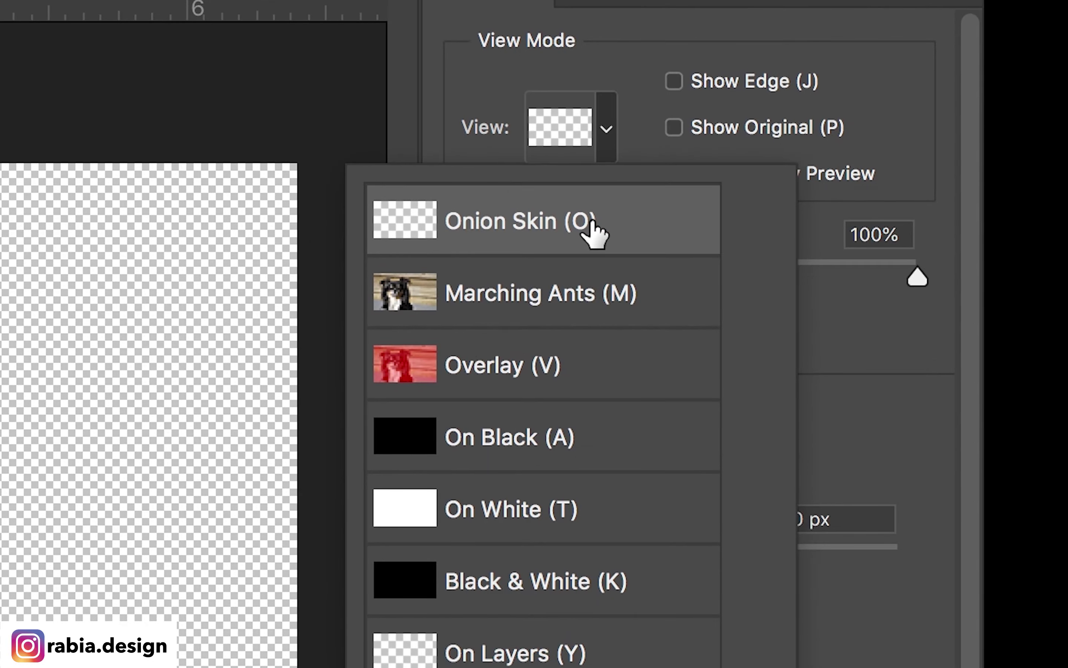
pyautogui.click(828, 245)
pyautogui.moveTo(908, 289); pyautogui.dragTo(574, 278)
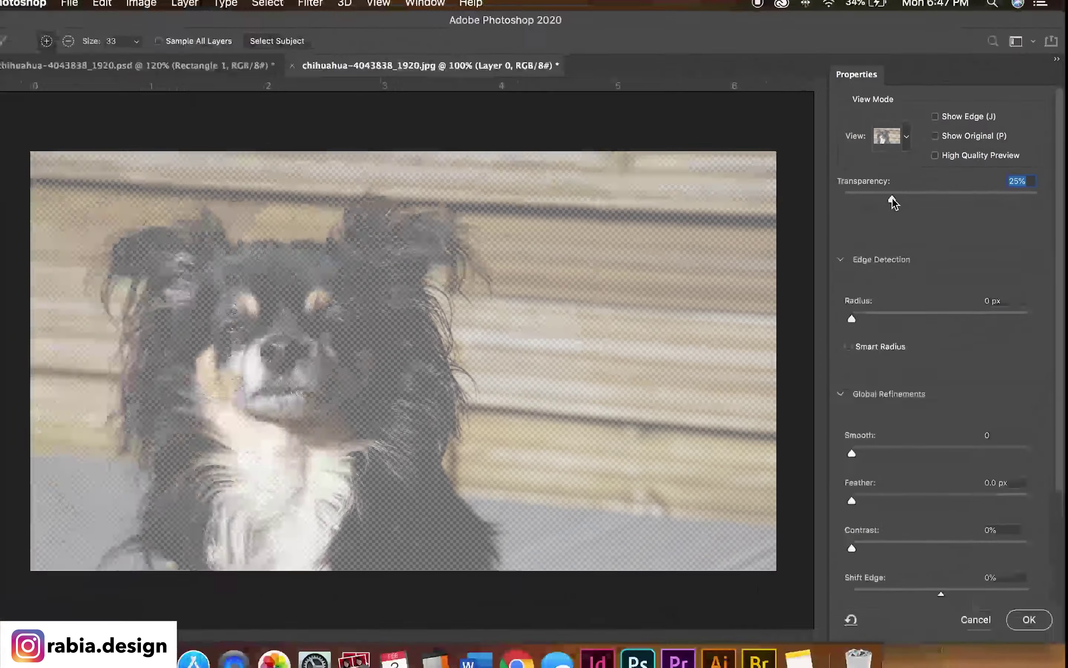
pyautogui.moveTo(891, 201); pyautogui.dragTo(893, 202)
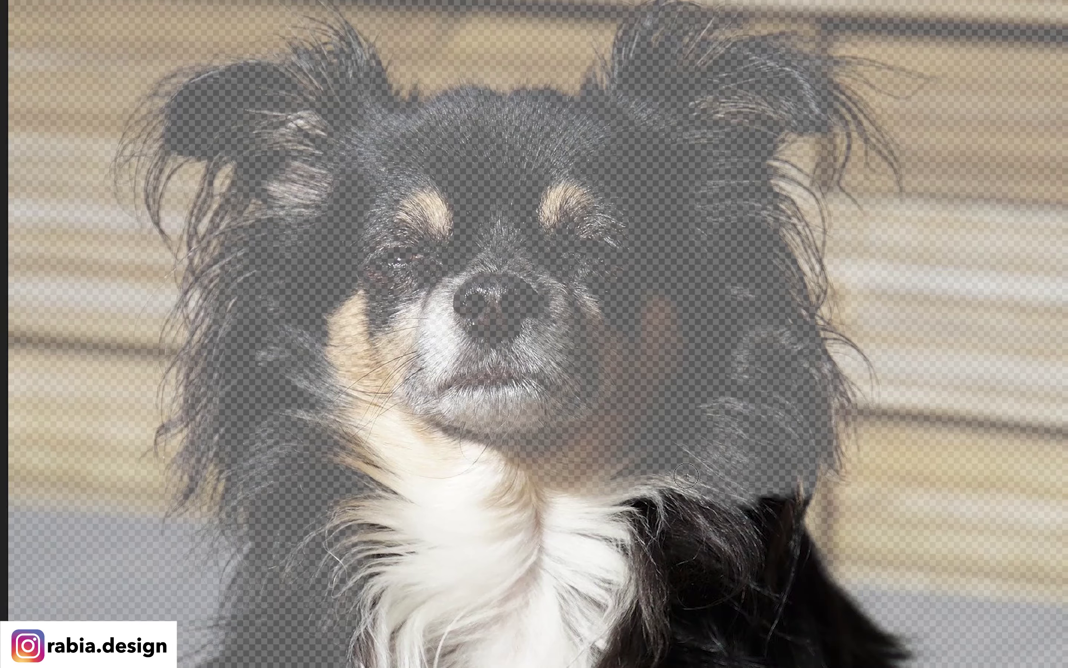
# Brush the chihuahua's body, face, both ears and neck fur edges into the selection.
pyautogui.moveTo(687, 476)
pyautogui.mouseDown()
pyautogui.moveTo(689, 361)
pyautogui.moveTo(714, 294)
pyautogui.mouseUp()
pyautogui.moveTo(614, 230)
pyautogui.mouseDown()
pyautogui.moveTo(543, 186)
pyautogui.moveTo(419, 376)
pyautogui.mouseUp()
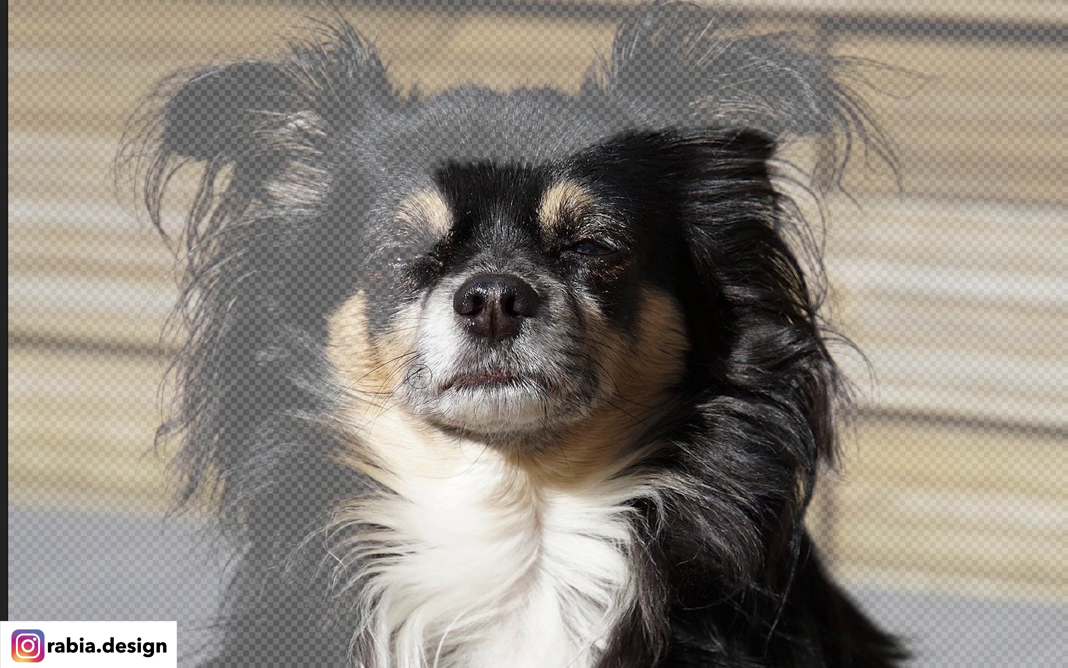
pyautogui.moveTo(653, 26)
pyautogui.mouseDown()
pyautogui.moveTo(649, 49)
pyautogui.moveTo(627, 66)
pyautogui.moveTo(707, 90)
pyautogui.moveTo(809, 97)
pyautogui.moveTo(830, 115)
pyautogui.moveTo(720, 62)
pyautogui.moveTo(848, 102)
pyautogui.moveTo(882, 157)
pyautogui.moveTo(866, 185)
pyautogui.moveTo(839, 124)
pyautogui.moveTo(817, 111)
pyautogui.mouseUp()
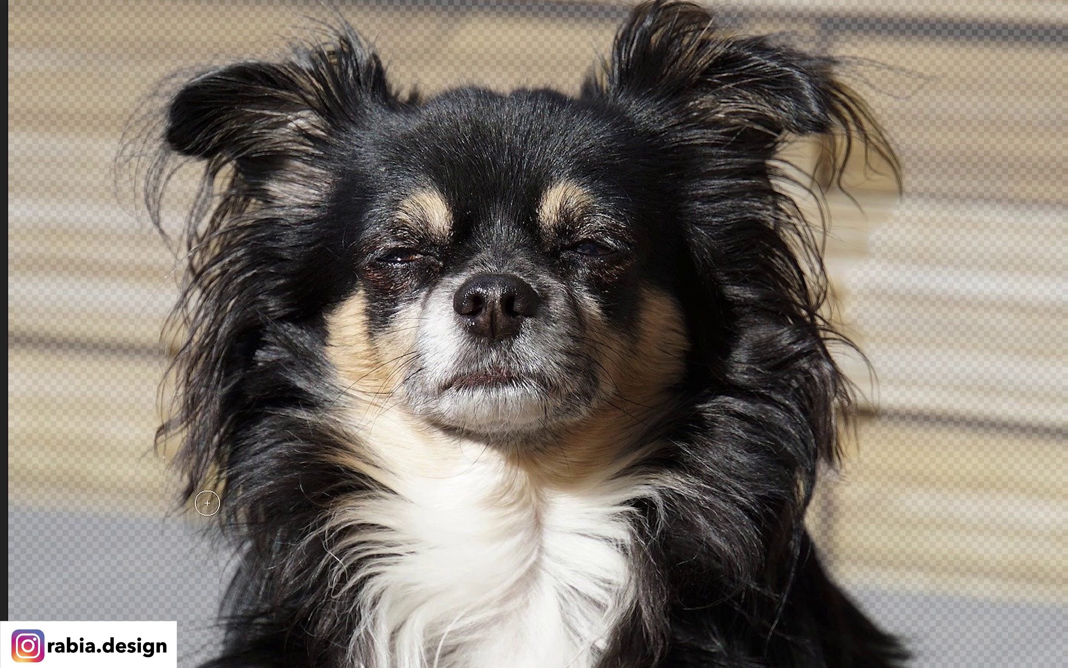
pyautogui.moveTo(207, 503); pyautogui.dragTo(267, 553)
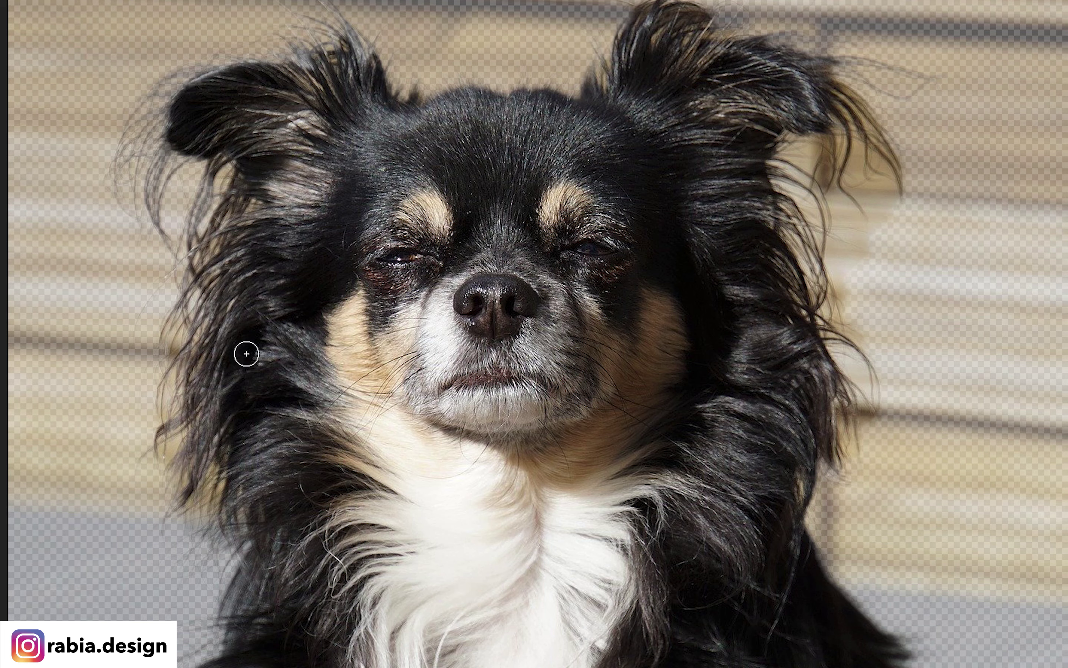
pyautogui.moveTo(225, 198)
pyautogui.mouseDown()
pyautogui.moveTo(218, 122)
pyautogui.moveTo(165, 195)
pyautogui.moveTo(132, 176)
pyautogui.moveTo(141, 128)
pyautogui.moveTo(184, 88)
pyautogui.moveTo(216, 78)
pyautogui.moveTo(316, 76)
pyautogui.moveTo(333, 58)
pyautogui.moveTo(334, 24)
pyautogui.mouseUp()
pyautogui.moveTo(377, 75)
pyautogui.mouseDown()
pyautogui.moveTo(421, 110)
pyautogui.moveTo(418, 93)
pyautogui.moveTo(373, 90)
pyautogui.moveTo(601, 99)
pyautogui.moveTo(602, 131)
pyautogui.mouseUp()
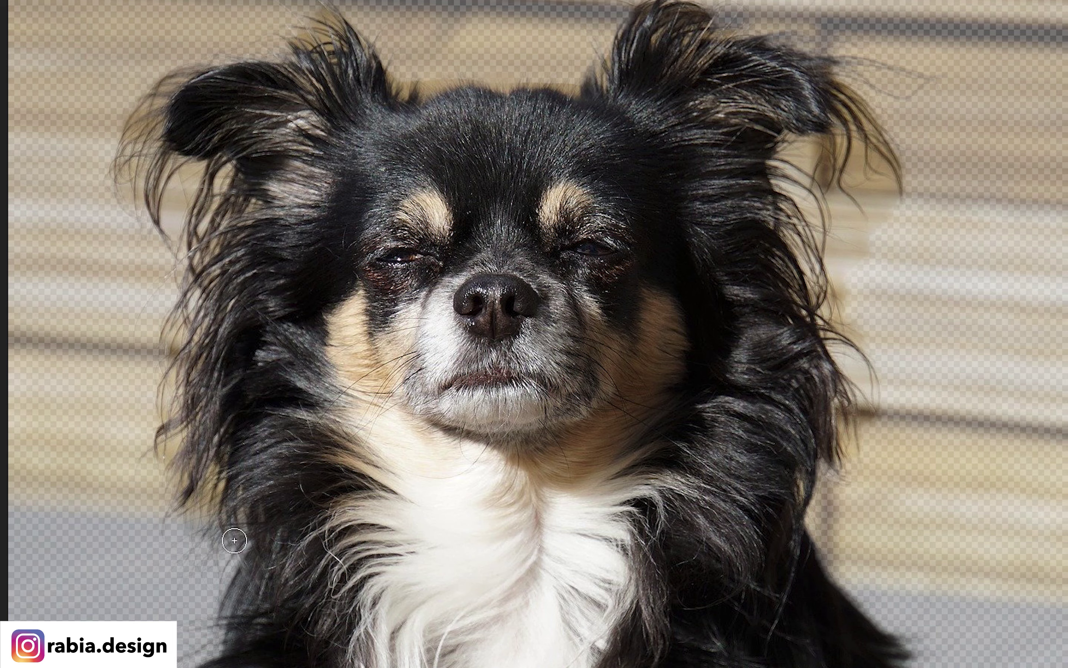
pyautogui.moveTo(235, 540)
pyautogui.mouseDown()
pyautogui.moveTo(219, 522)
pyautogui.moveTo(195, 518)
pyautogui.moveTo(178, 471)
pyautogui.moveTo(180, 351)
pyautogui.mouseUp()
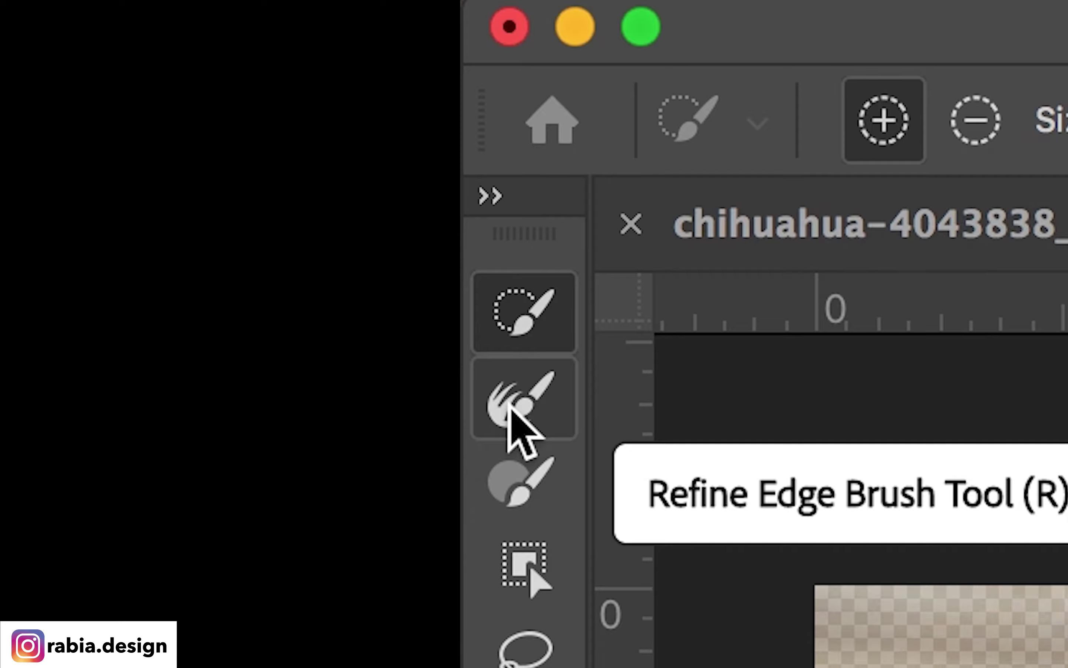
pyautogui.click(508, 408)
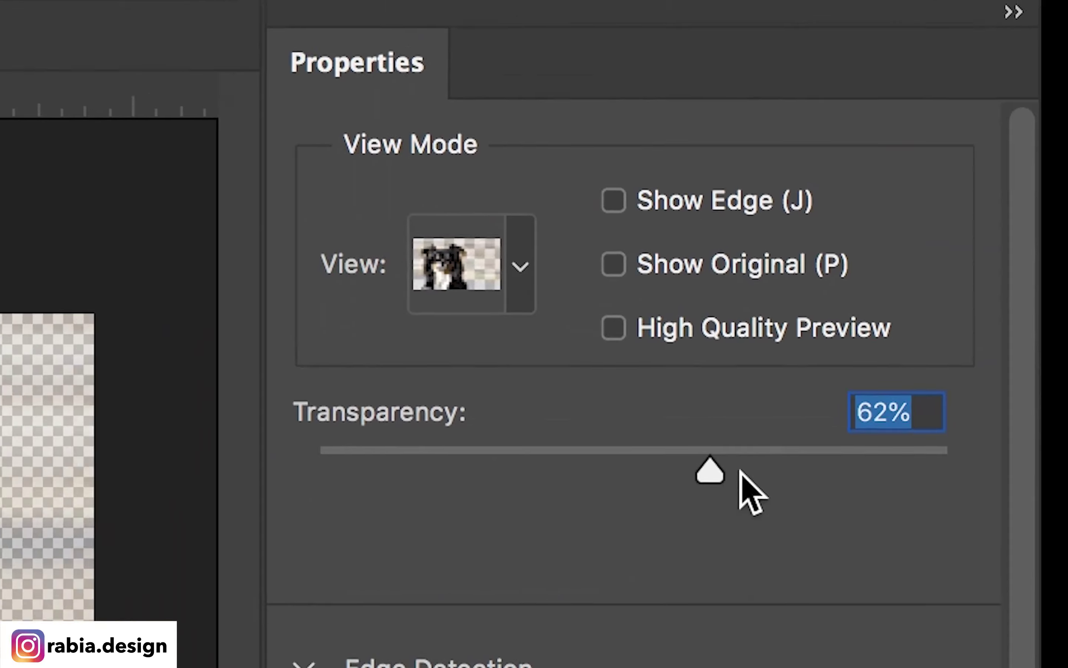
# Raise transparency to 90% and refine the fur around the right ear and left cheek.
pyautogui.moveTo(742, 475); pyautogui.dragTo(918, 496)
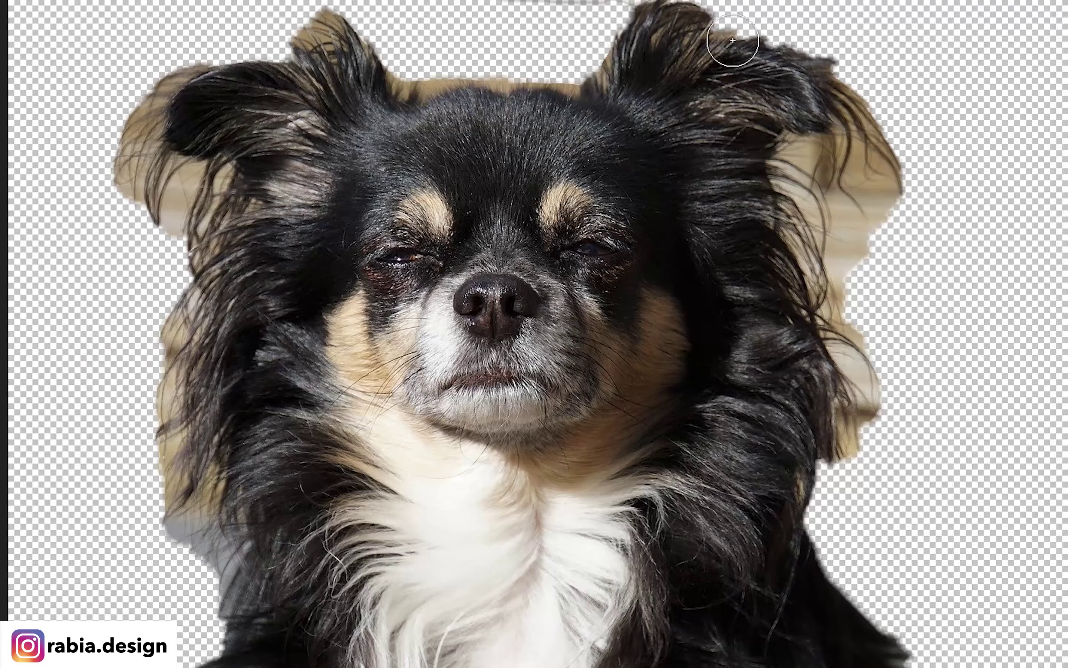
pyautogui.moveTo(733, 44)
pyautogui.mouseDown()
pyautogui.moveTo(710, 56)
pyautogui.moveTo(857, 52)
pyautogui.moveTo(794, 79)
pyautogui.moveTo(860, 97)
pyautogui.moveTo(804, 111)
pyautogui.moveTo(892, 162)
pyautogui.moveTo(812, 165)
pyautogui.moveTo(834, 226)
pyautogui.moveTo(793, 162)
pyautogui.moveTo(782, 203)
pyautogui.moveTo(850, 199)
pyautogui.moveTo(878, 180)
pyautogui.moveTo(861, 277)
pyautogui.moveTo(874, 203)
pyautogui.moveTo(803, 194)
pyautogui.moveTo(812, 284)
pyautogui.moveTo(867, 374)
pyautogui.moveTo(846, 361)
pyautogui.moveTo(878, 424)
pyautogui.moveTo(866, 425)
pyautogui.moveTo(861, 473)
pyautogui.moveTo(853, 432)
pyautogui.moveTo(855, 444)
pyautogui.moveTo(799, 430)
pyautogui.moveTo(832, 513)
pyautogui.mouseUp()
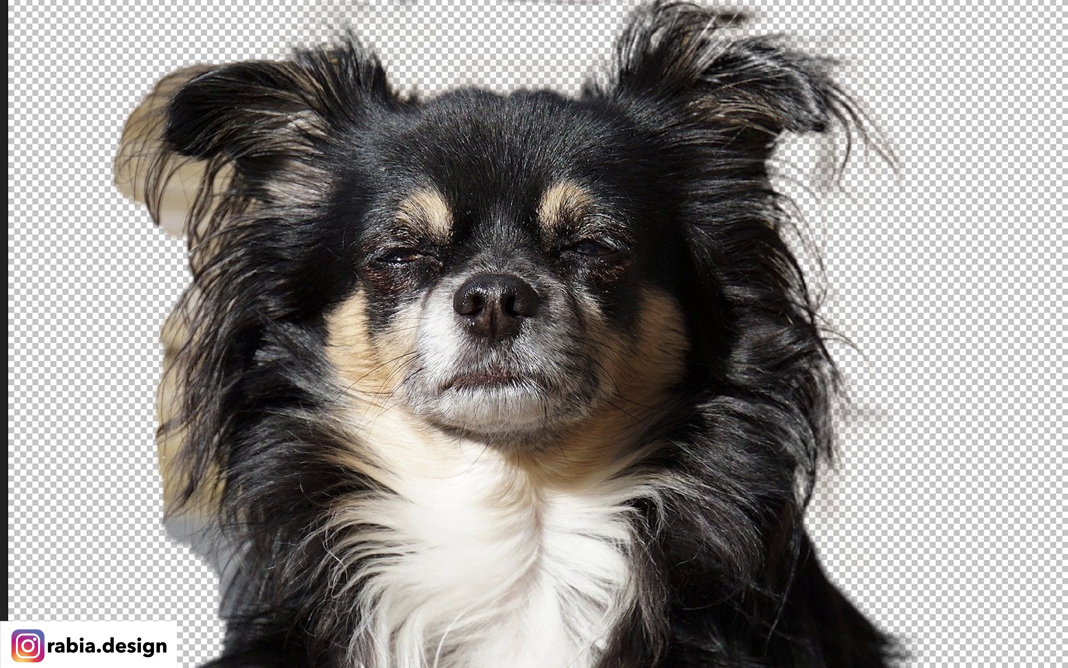
pyautogui.moveTo(195, 624)
pyautogui.mouseDown()
pyautogui.moveTo(212, 548)
pyautogui.moveTo(205, 300)
pyautogui.moveTo(146, 141)
pyautogui.mouseUp()
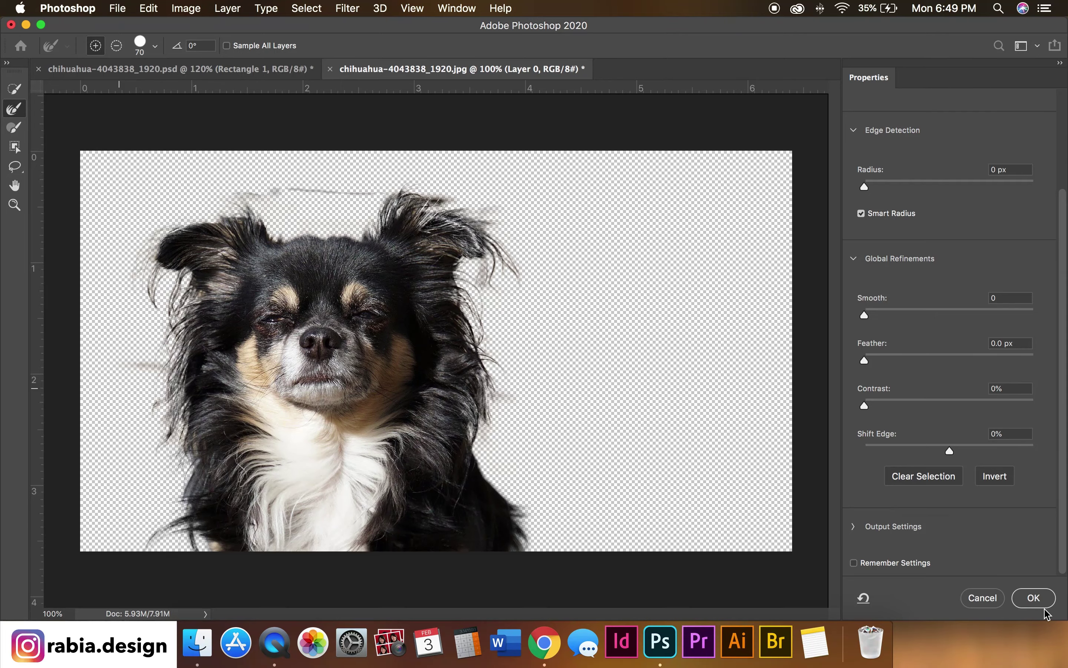
# Apply the refined selection as Layer 0's mask and erase the grey streak left of the dog.
pyautogui.click(1039, 601)
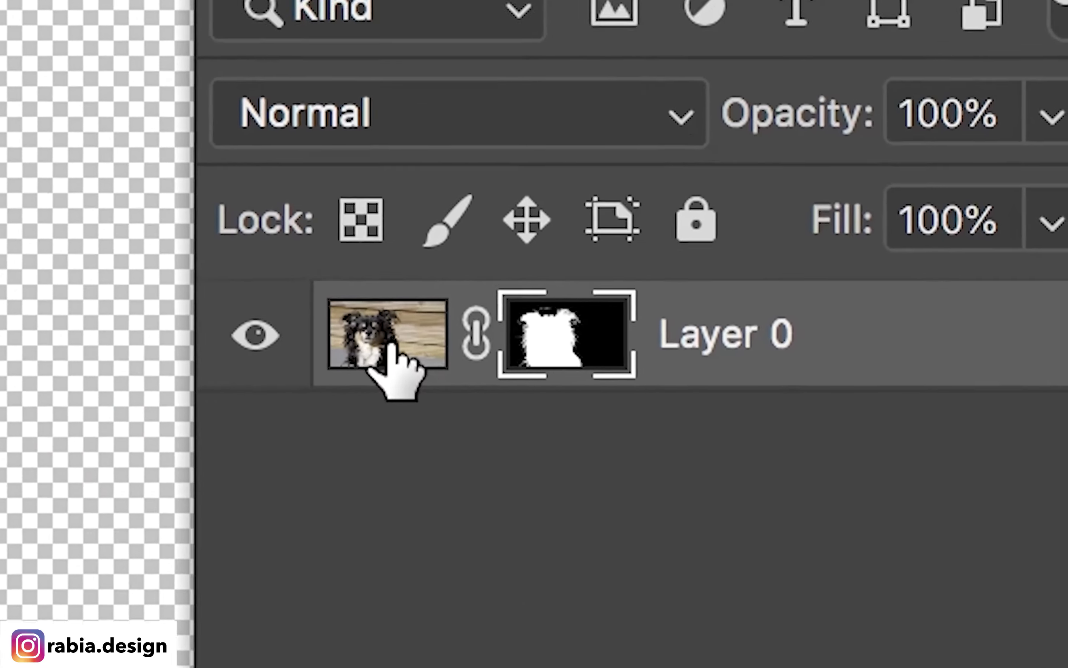
pyautogui.click(827, 352)
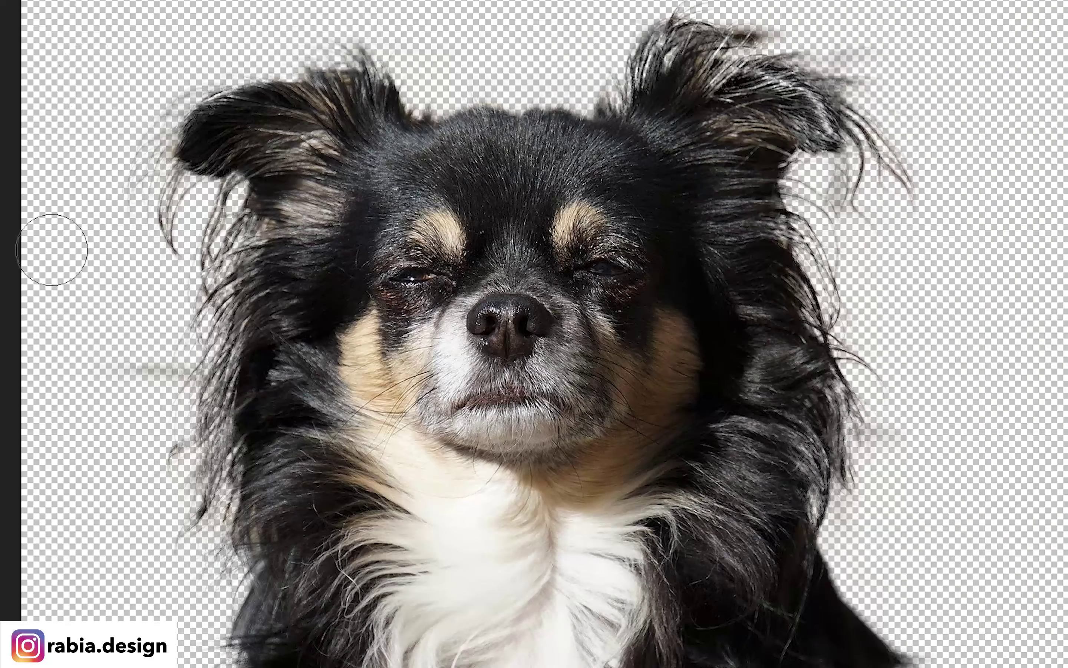
pyautogui.moveTo(104, 391)
pyautogui.mouseDown()
pyautogui.moveTo(138, 377)
pyautogui.moveTo(129, 375)
pyautogui.mouseUp()
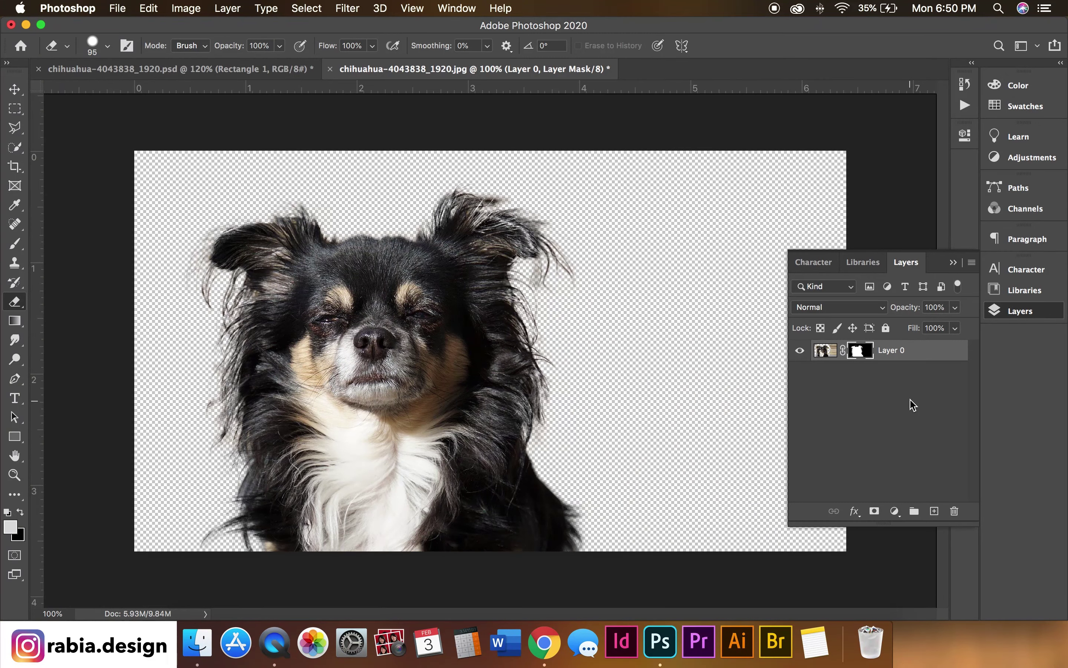
# Draw a canvas-sized rectangle filled with the lime-green swatch.
pyautogui.click(25, 441)
pyautogui.moveTo(119, 138); pyautogui.dragTo(870, 576)
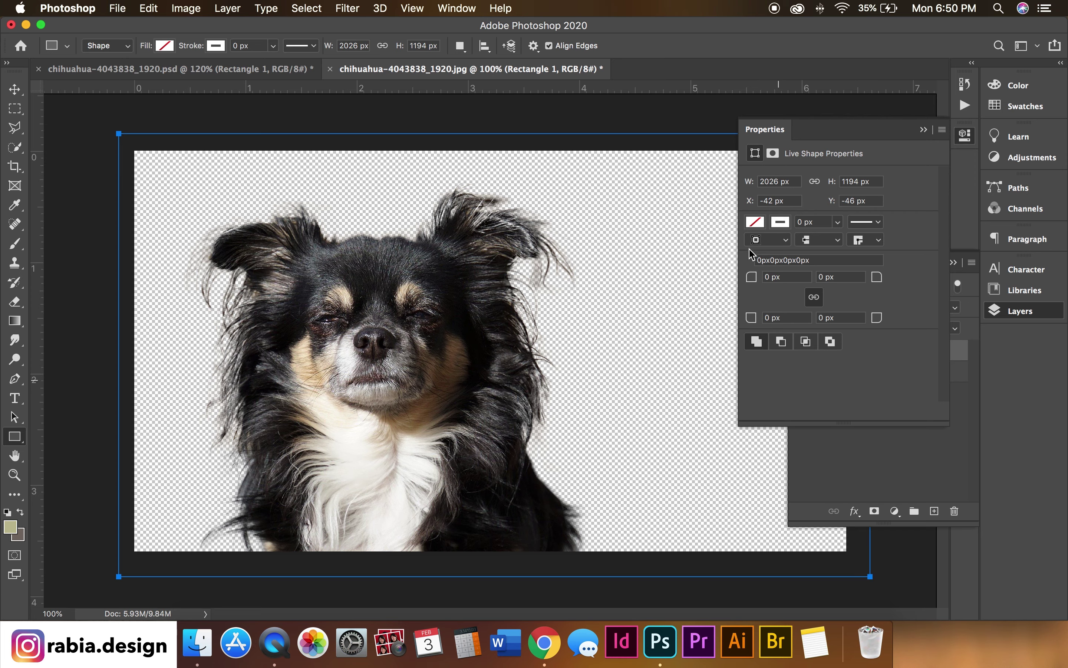
pyautogui.click(755, 223)
pyautogui.click(757, 301)
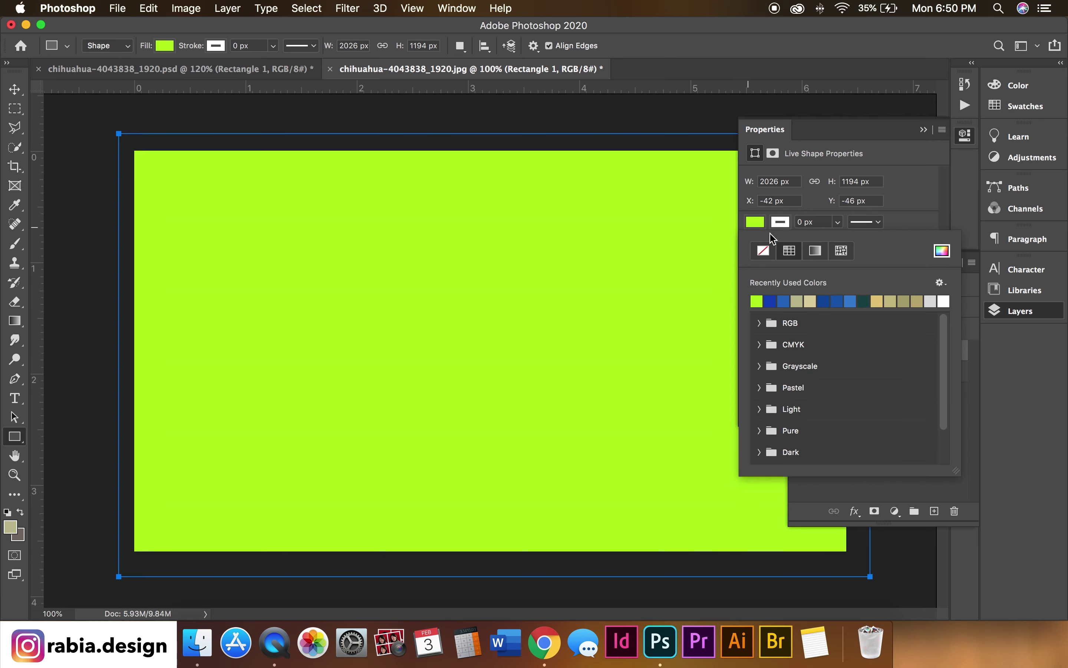
pyautogui.click(777, 134)
pyautogui.click(713, 220)
pyautogui.click(511, 347)
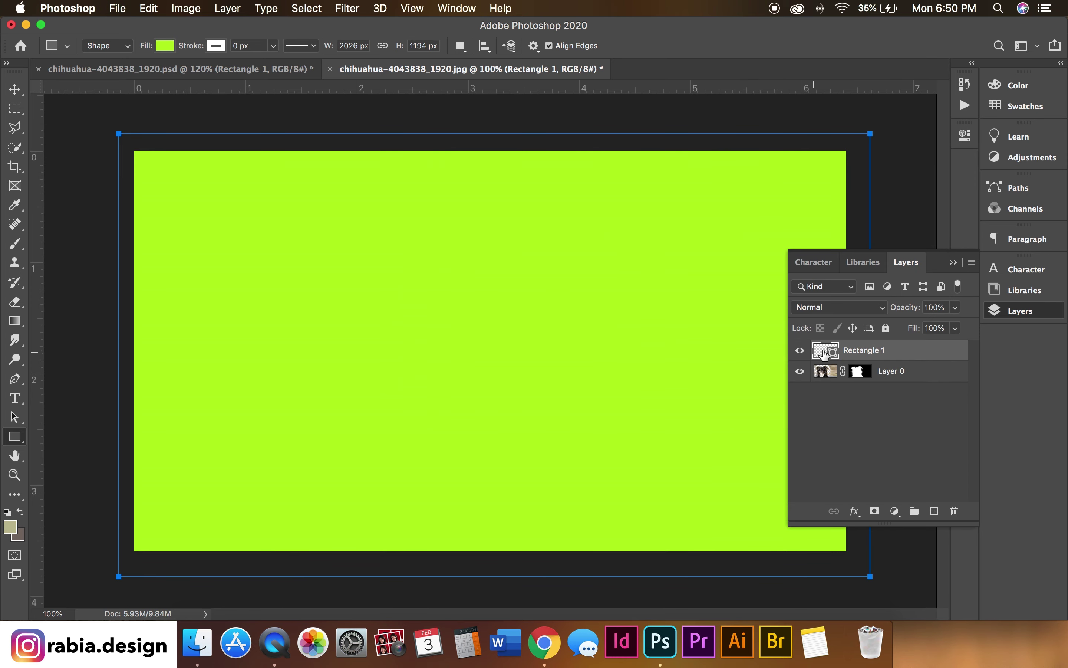
# Move Rectangle 1 below Layer 0, then reposition the dog and shift the green background left.
pyautogui.moveTo(854, 353); pyautogui.dragTo(842, 386)
pyautogui.click(888, 167)
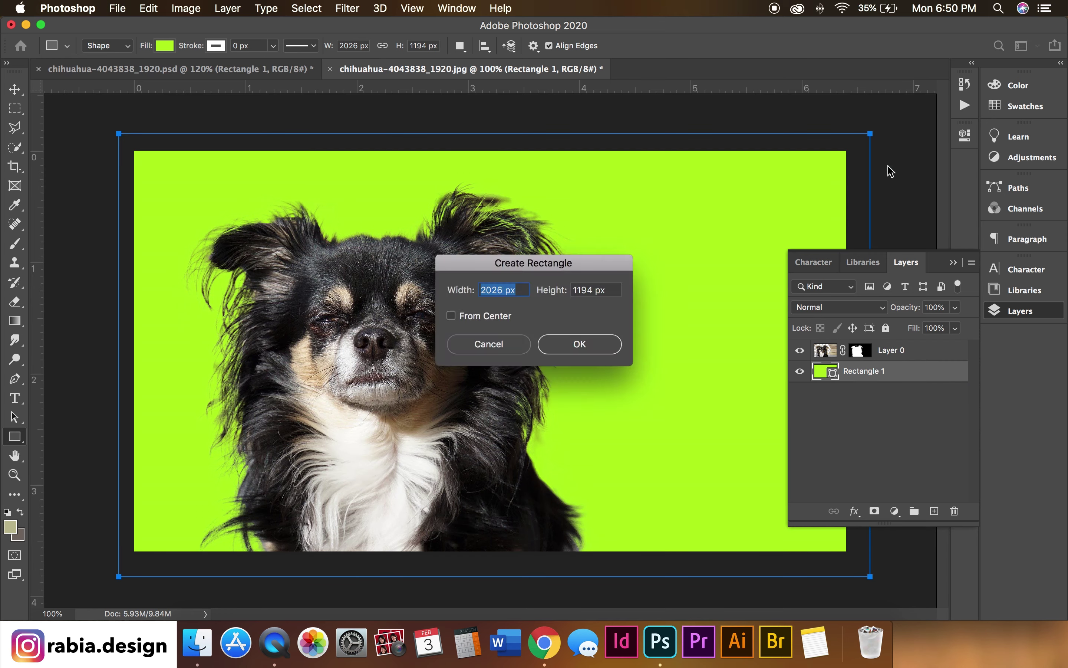
pyautogui.click(504, 347)
pyautogui.press('v')
pyautogui.moveTo(389, 326)
pyautogui.mouseDown()
pyautogui.moveTo(501, 330)
pyautogui.moveTo(401, 330)
pyautogui.mouseUp()
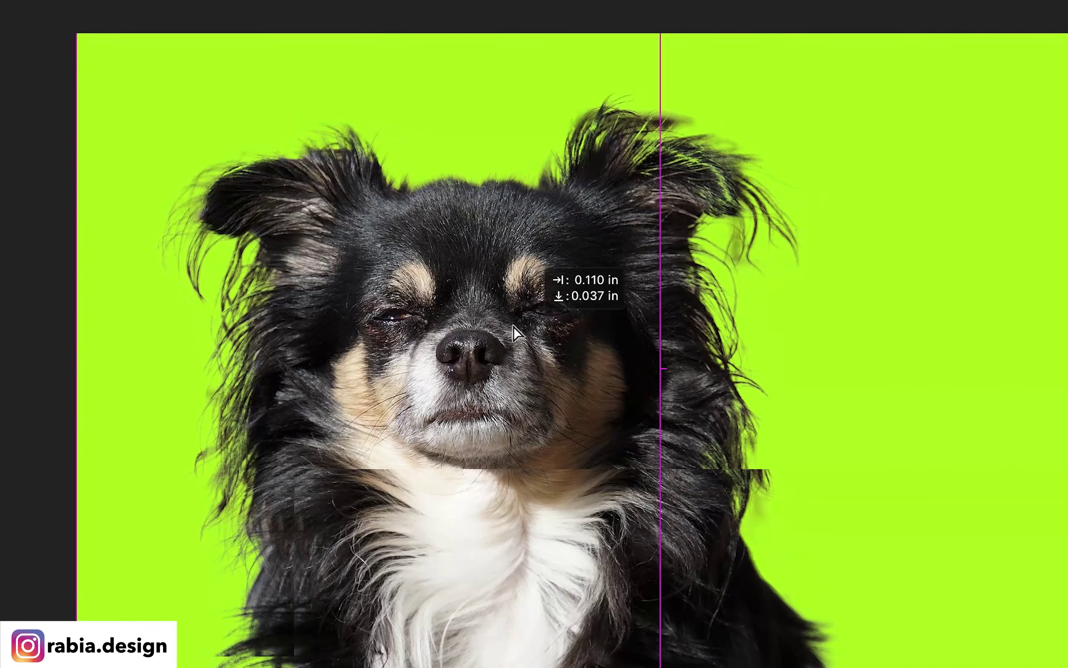
pyautogui.moveTo(1050, 143); pyautogui.dragTo(942, 143)
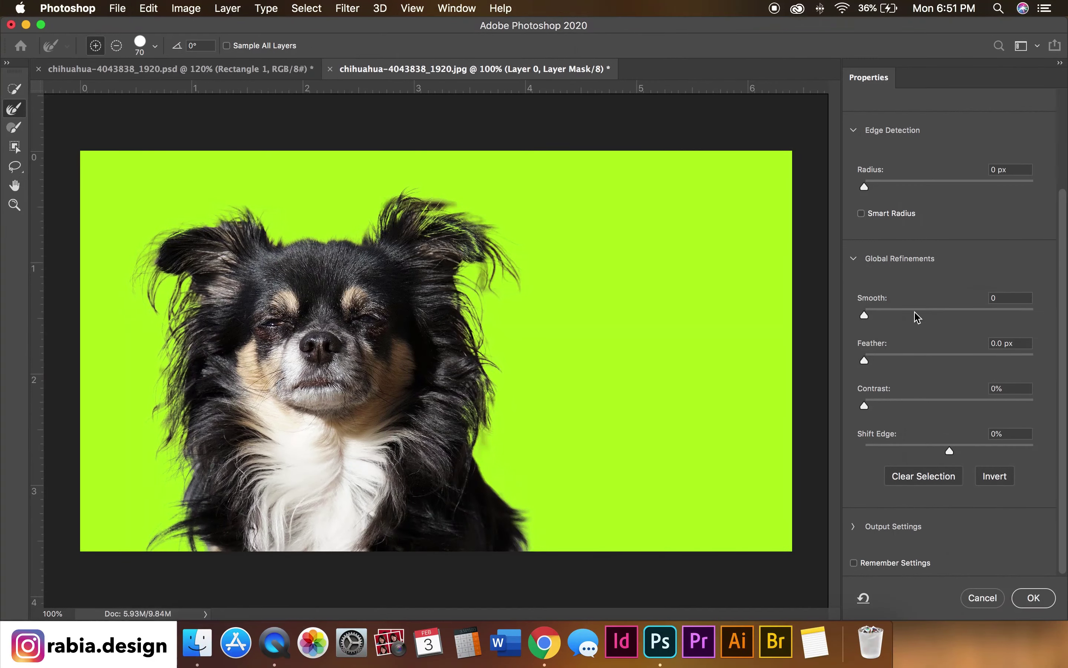
pyautogui.moveTo(950, 451); pyautogui.dragTo(914, 450)
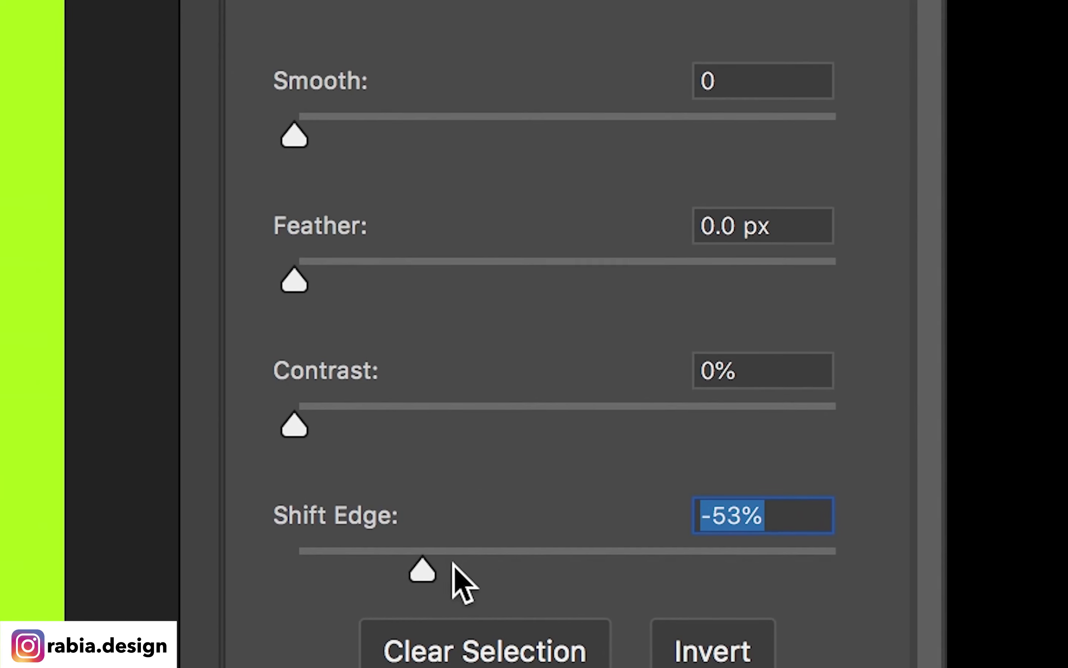
pyautogui.moveTo(453, 563); pyautogui.dragTo(488, 565)
pyautogui.moveTo(360, 571); pyautogui.dragTo(272, 567)
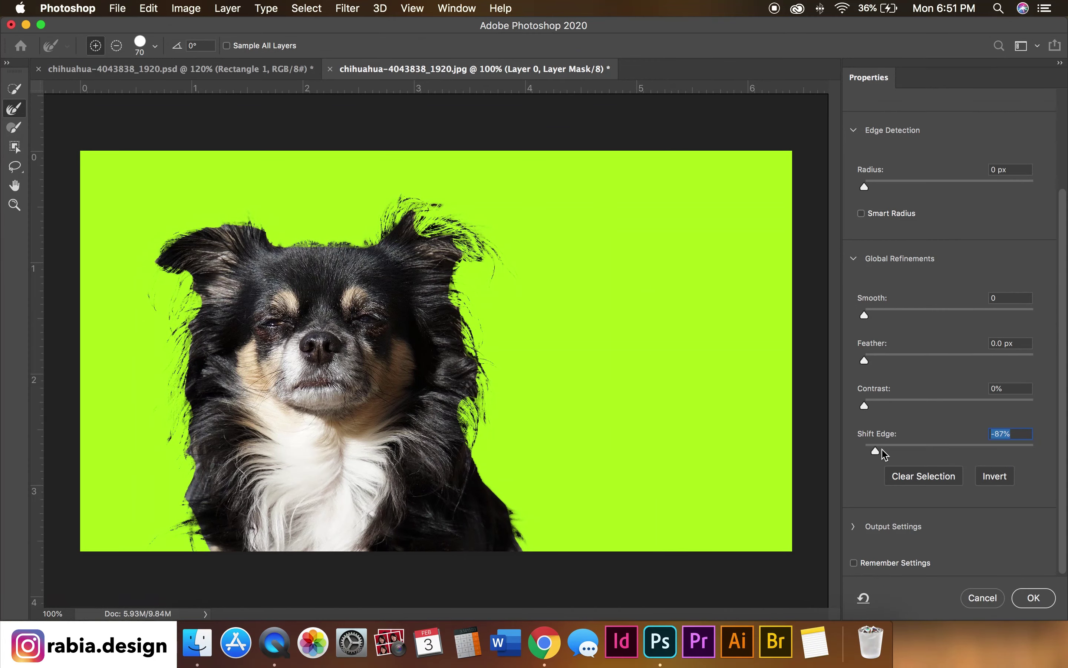
pyautogui.moveTo(883, 449); pyautogui.dragTo(948, 449)
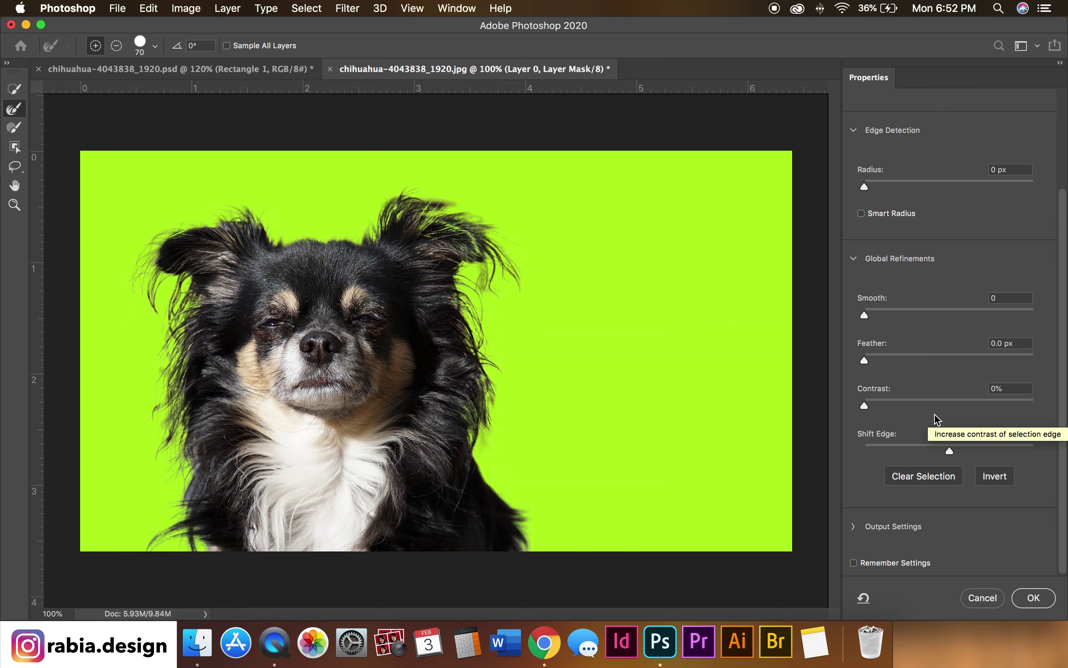
pyautogui.moveTo(865, 408); pyautogui.dragTo(1067, 404)
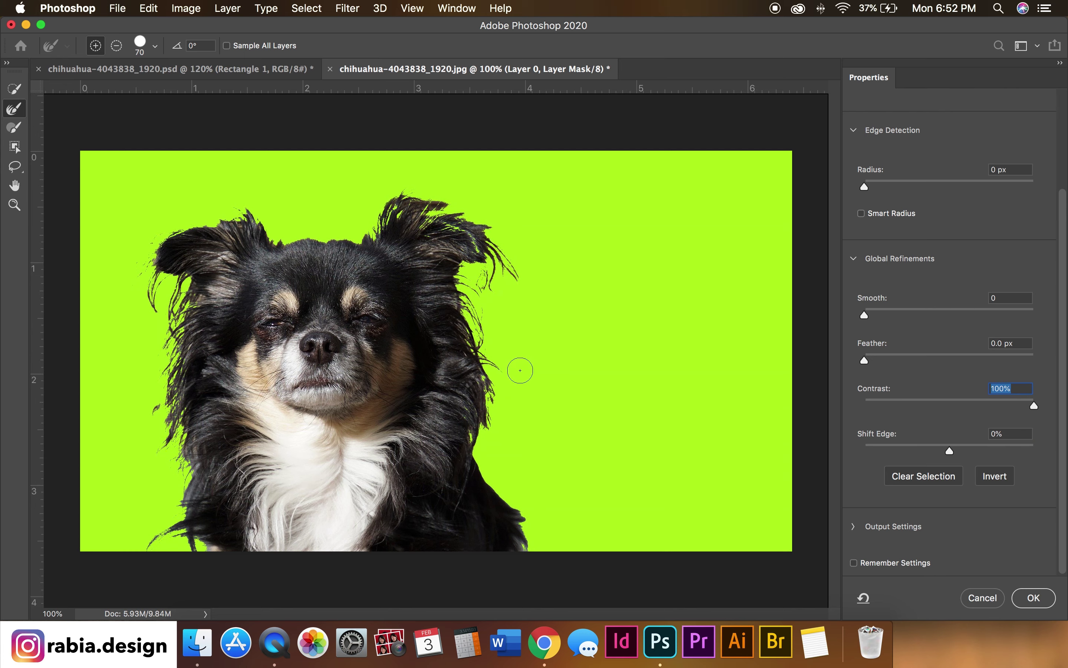
pyautogui.moveTo(1032, 408); pyautogui.dragTo(853, 404)
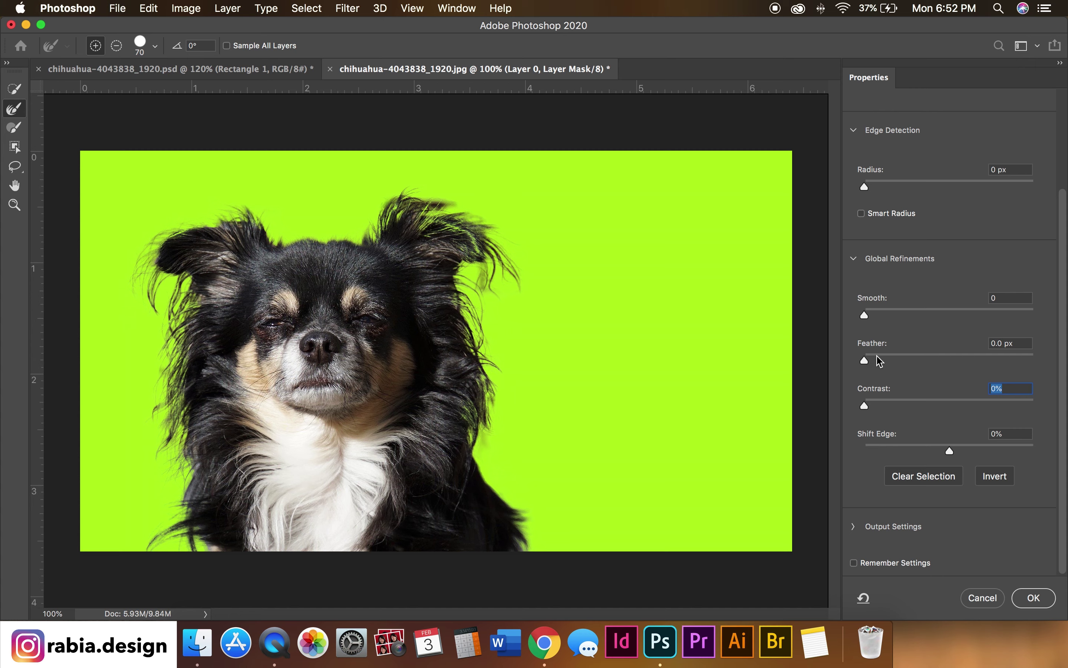
pyautogui.moveTo(865, 360); pyautogui.dragTo(978, 357)
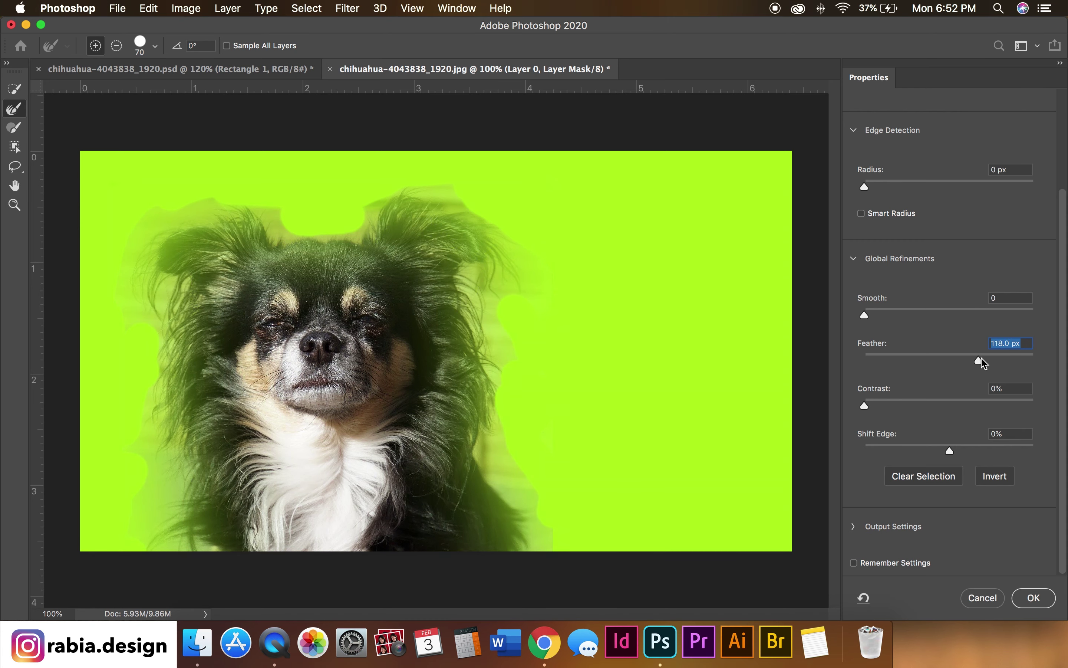
pyautogui.moveTo(983, 360); pyautogui.dragTo(864, 360)
pyautogui.moveTo(866, 315); pyautogui.dragTo(911, 322)
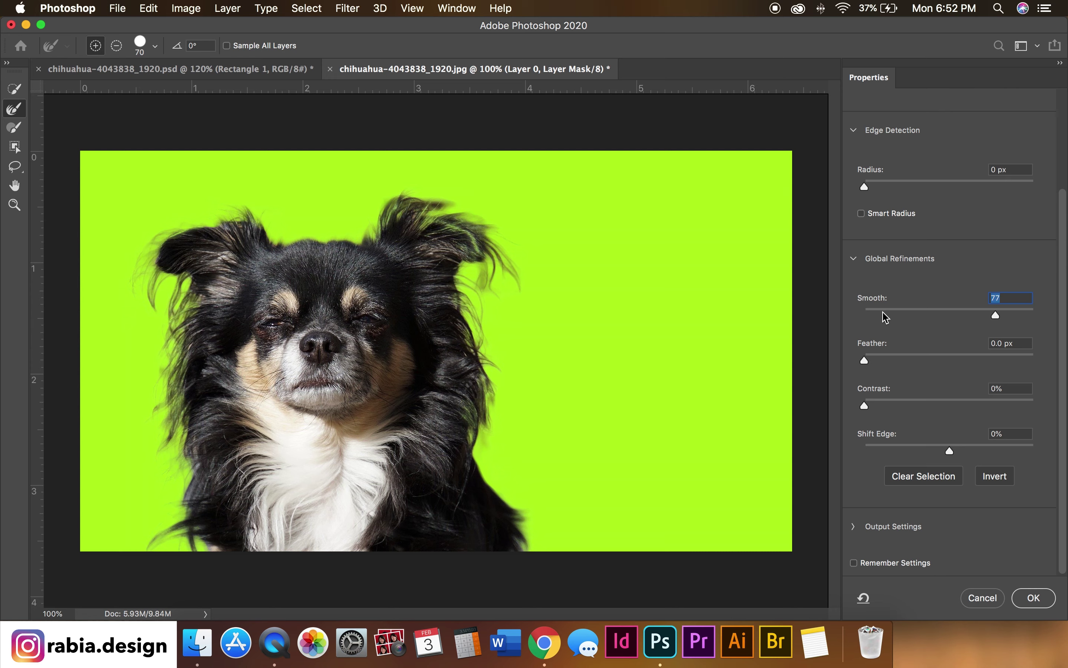
pyautogui.moveTo(883, 313); pyautogui.dragTo(824, 318)
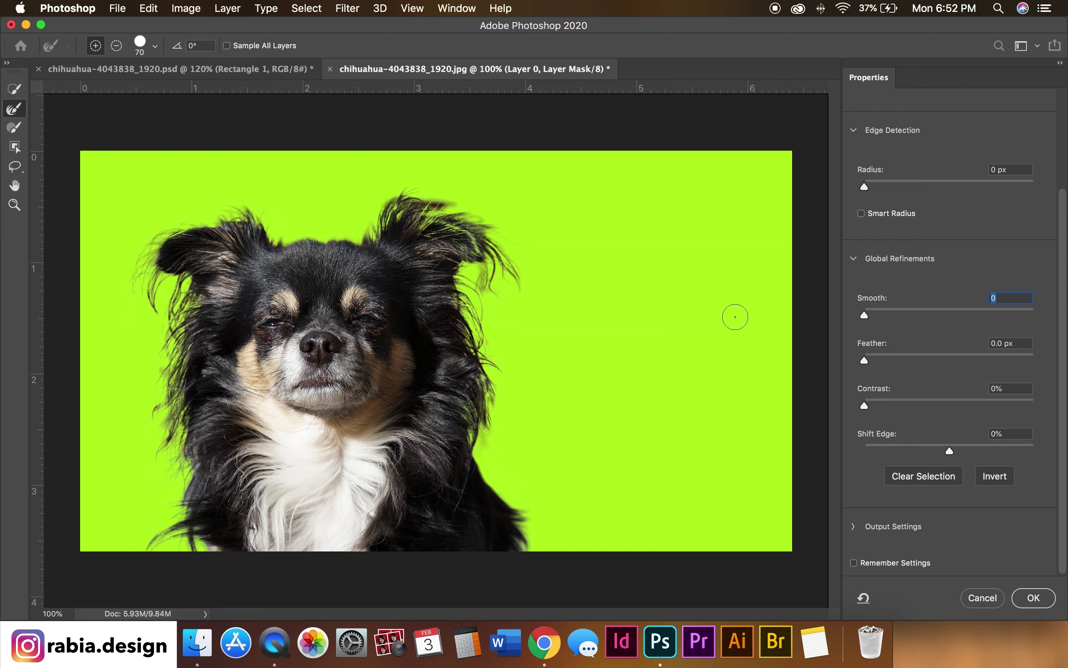
pyautogui.click(854, 259)
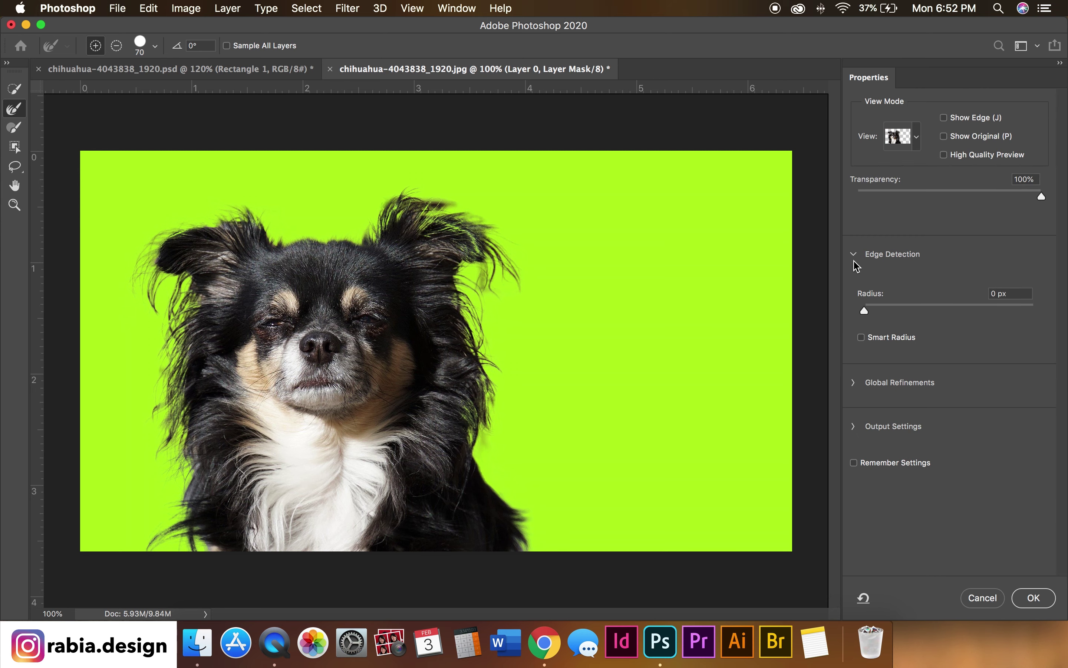
pyautogui.click(855, 262)
pyautogui.click(855, 257)
pyautogui.moveTo(866, 315); pyautogui.dragTo(1062, 316)
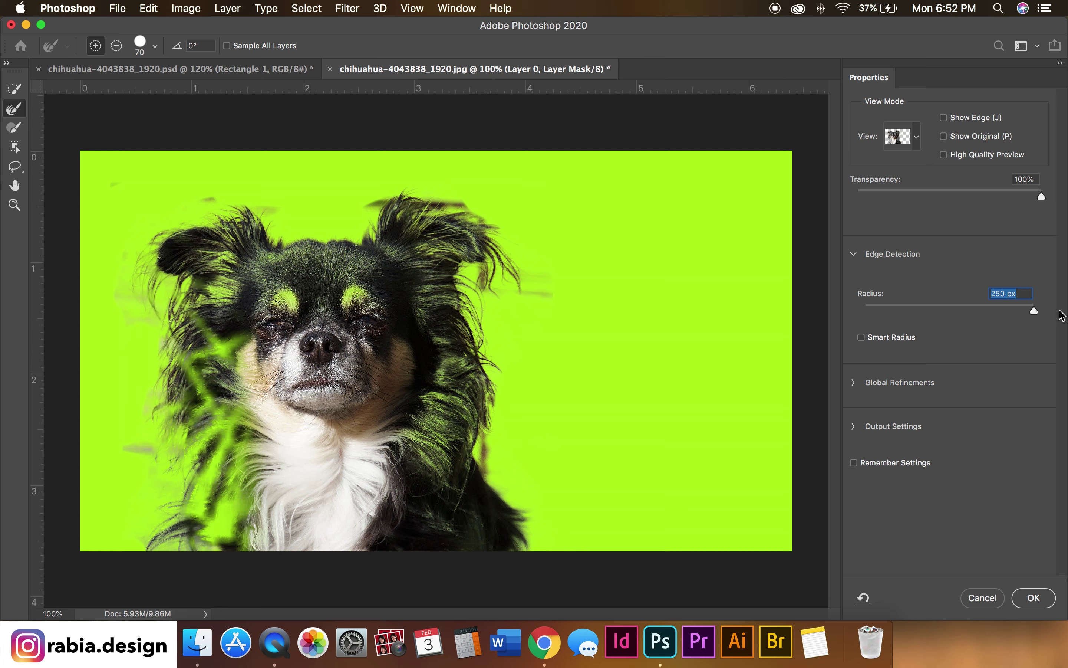
pyautogui.moveTo(1034, 311); pyautogui.dragTo(866, 315)
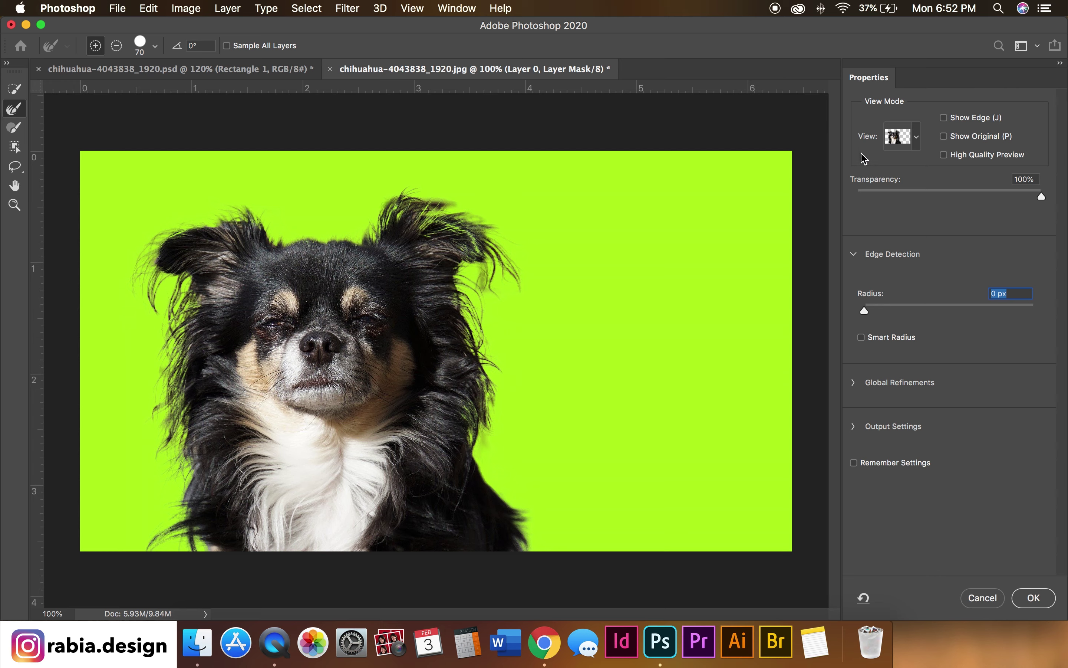
pyautogui.moveTo(1043, 199); pyautogui.dragTo(865, 200)
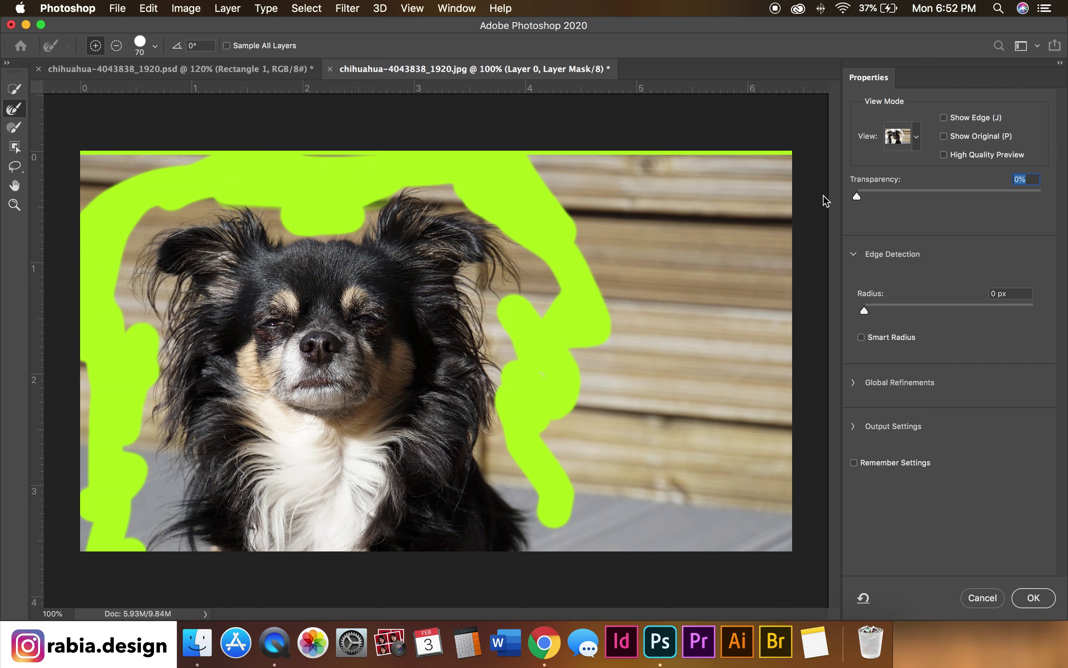
pyautogui.moveTo(857, 196); pyautogui.dragTo(1065, 204)
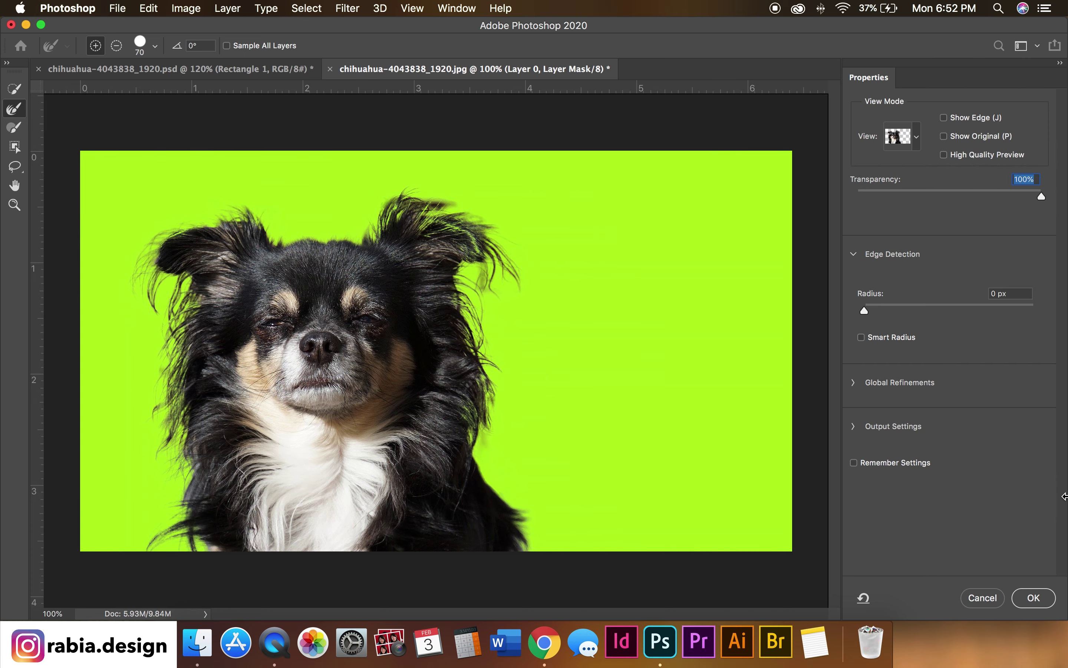
# Apply the refined mask, nudge the dog right and slide the lime rectangle far left.
pyautogui.click(1034, 598)
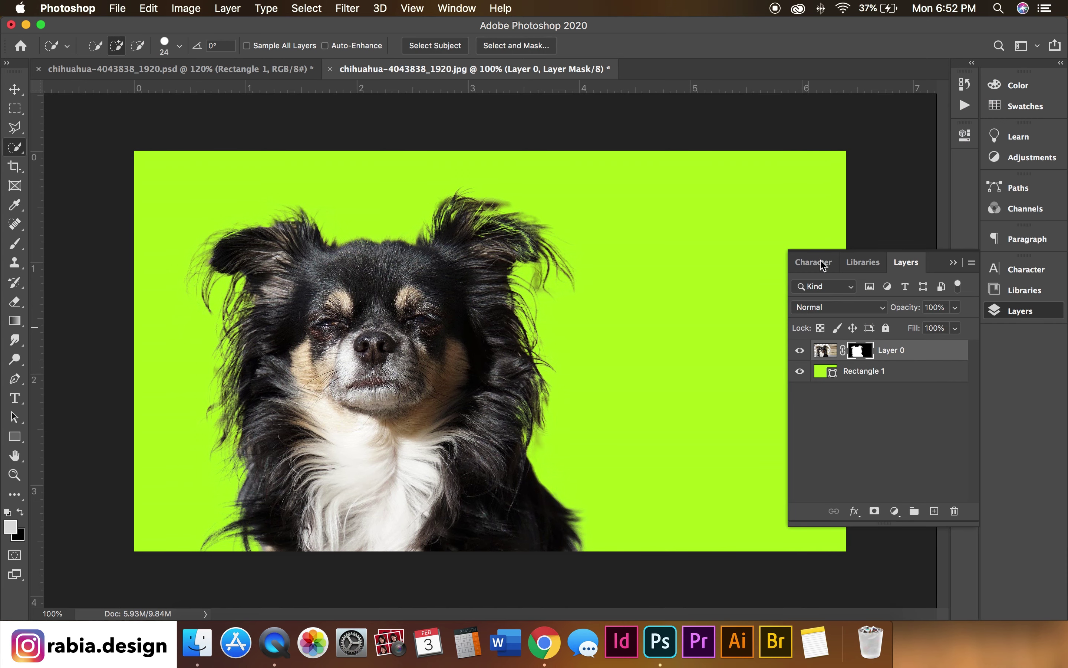
pyautogui.press('v')
pyautogui.moveTo(460, 390); pyautogui.dragTo(525, 389)
pyautogui.moveTo(783, 184); pyautogui.dragTo(169, 188)
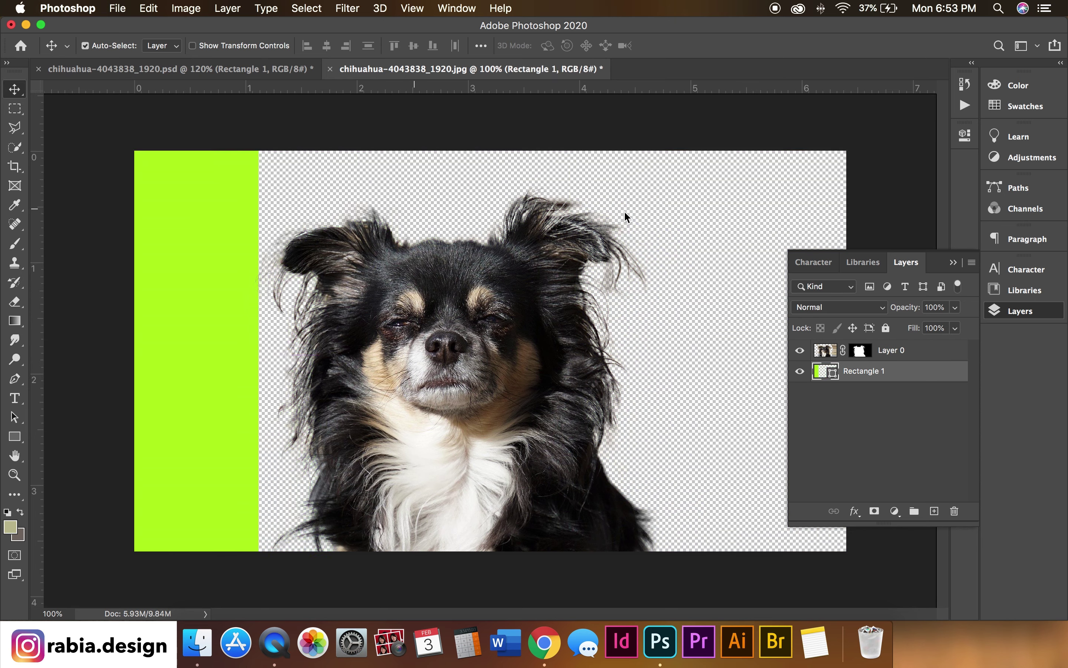
pyautogui.click(641, 221)
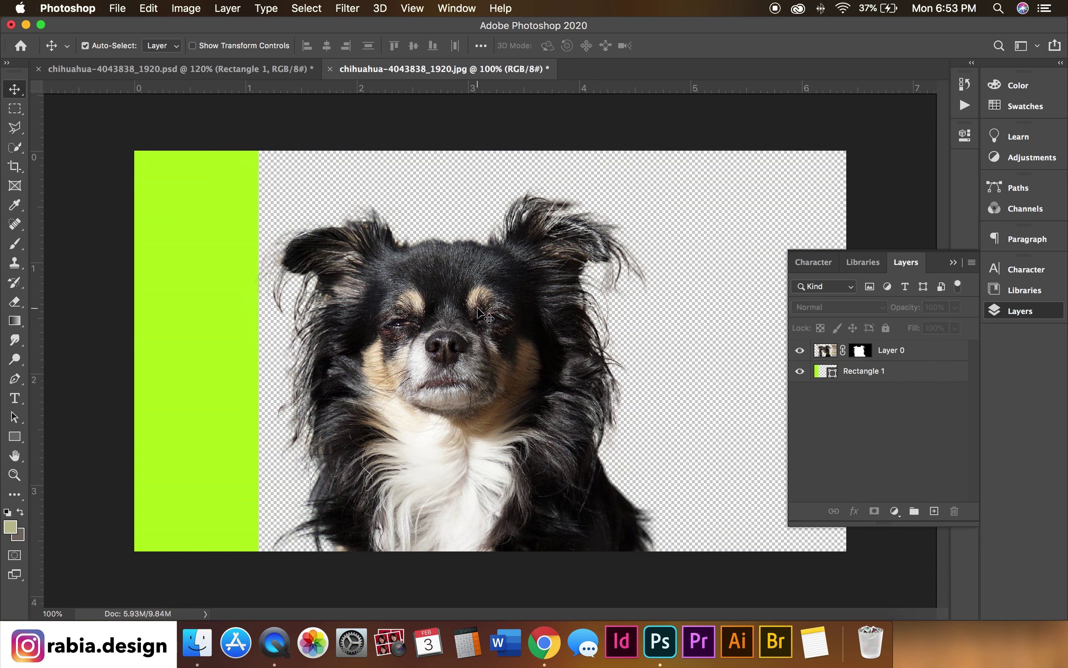